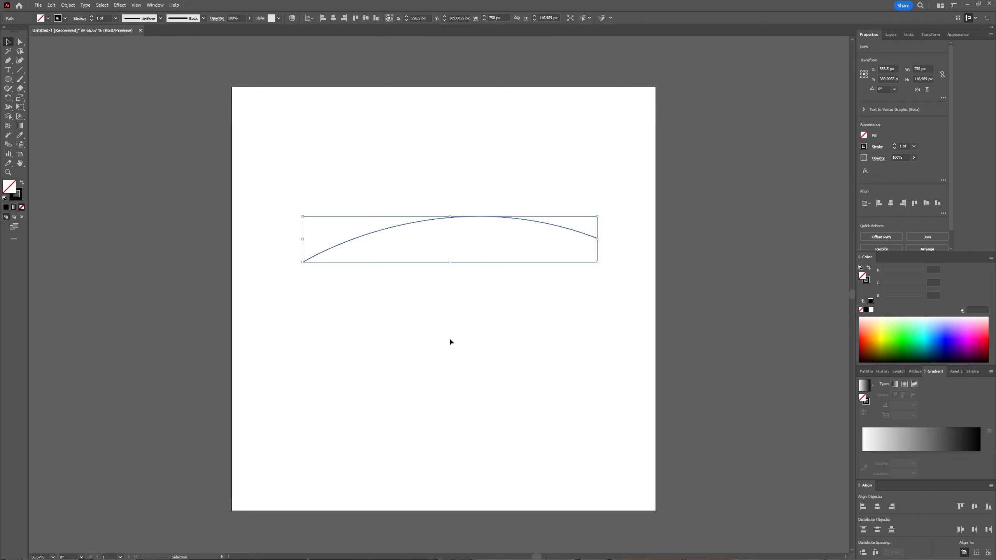
Add the text "type on a path" along the curved path with the Type tool.
{"action": "left_click", "coordinate": [459, 314]}
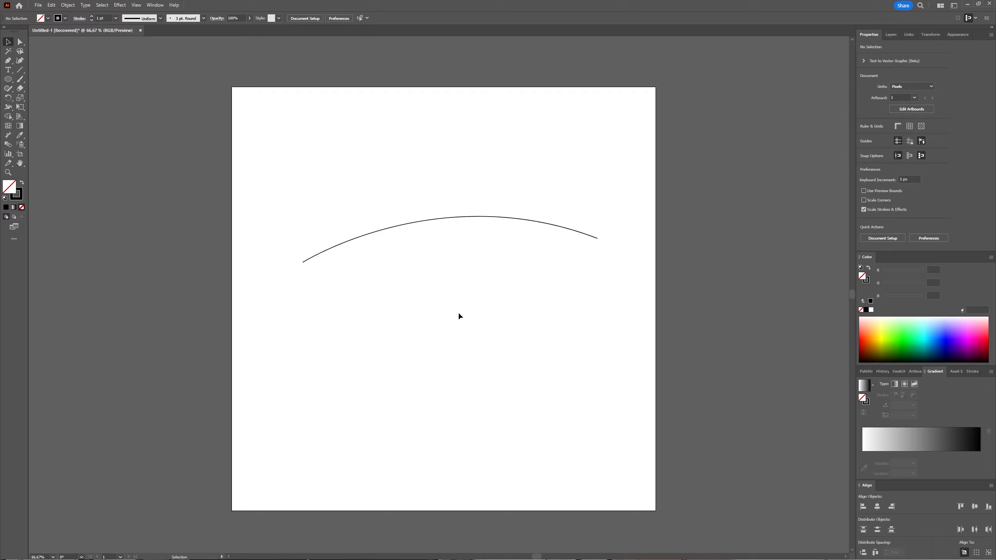
{"action": "key", "text": "t"}
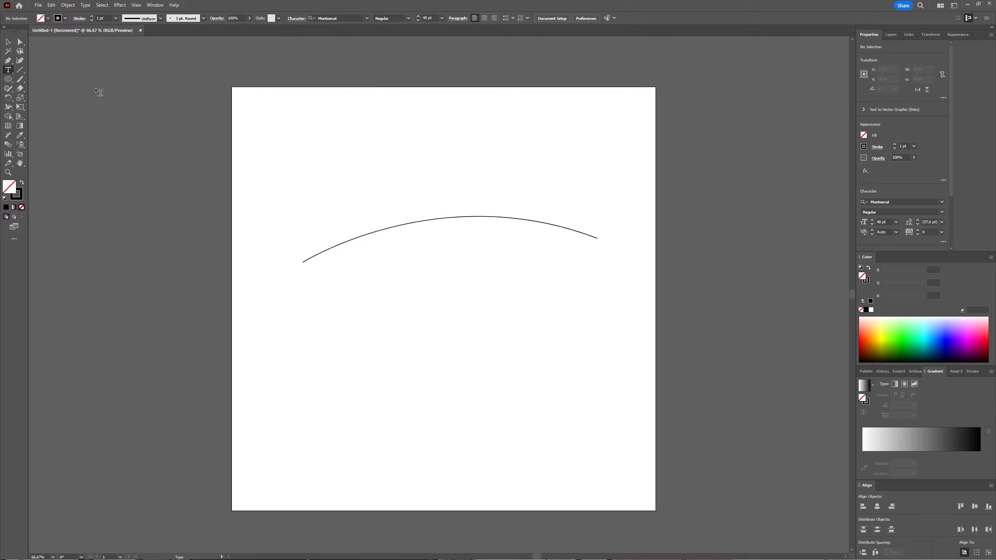
{"action": "left_click", "coordinate": [8, 70]}
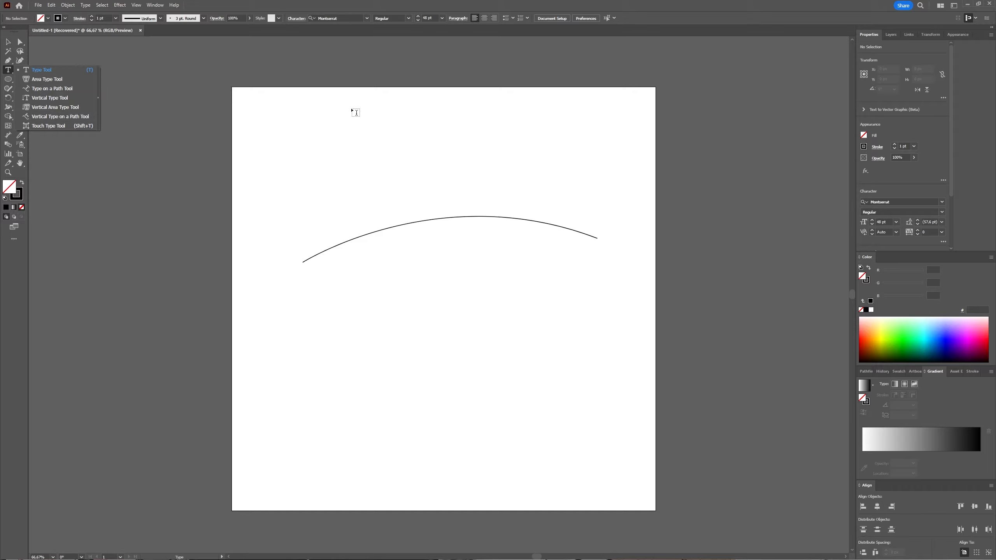
{"action": "left_click", "coordinate": [10, 73]}
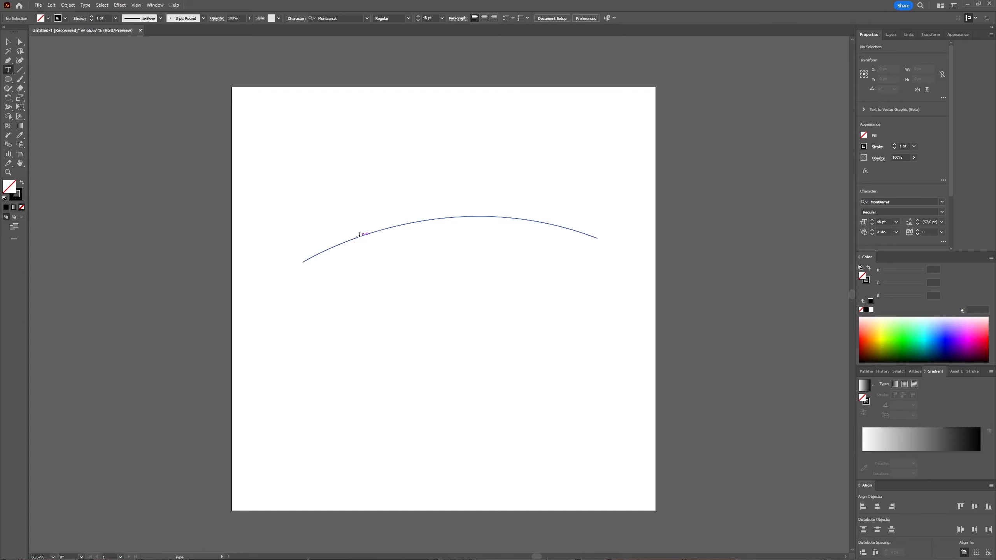
{"action": "left_click", "coordinate": [323, 249]}
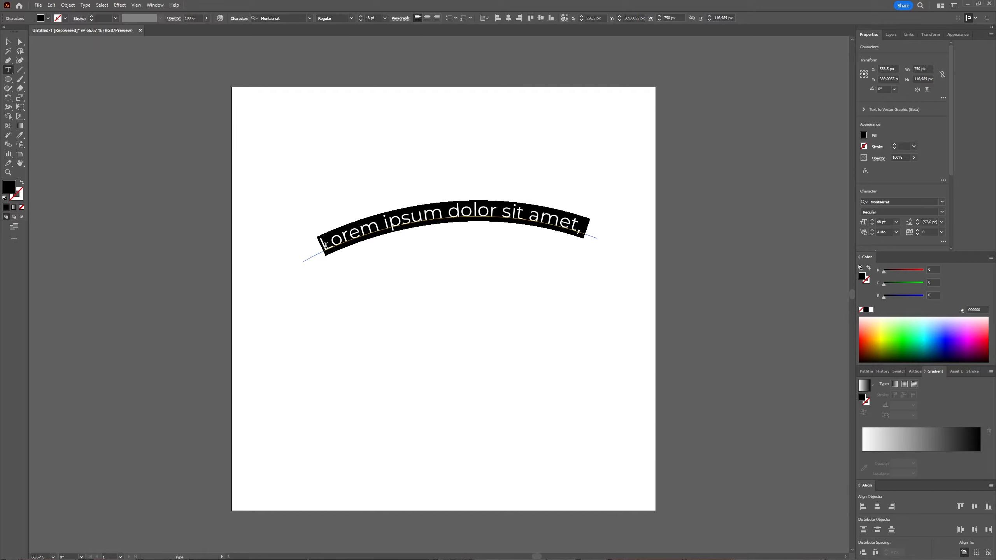
{"action": "type", "text": "type o"}
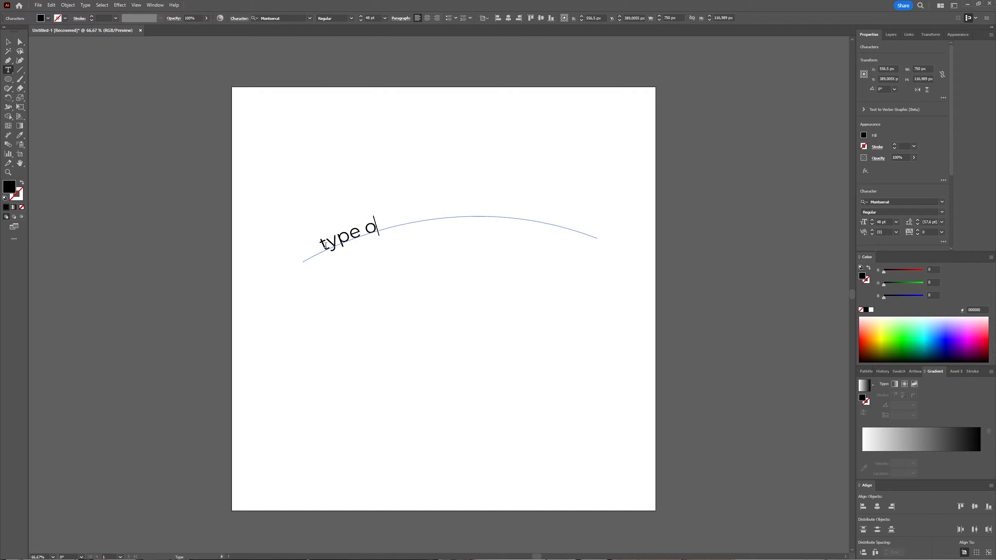
{"action": "type", "text": "n a path"}
Change the font of the whole path text to Bahnschrift and deselect the text.
{"action": "triple_click", "coordinate": [362, 232]}
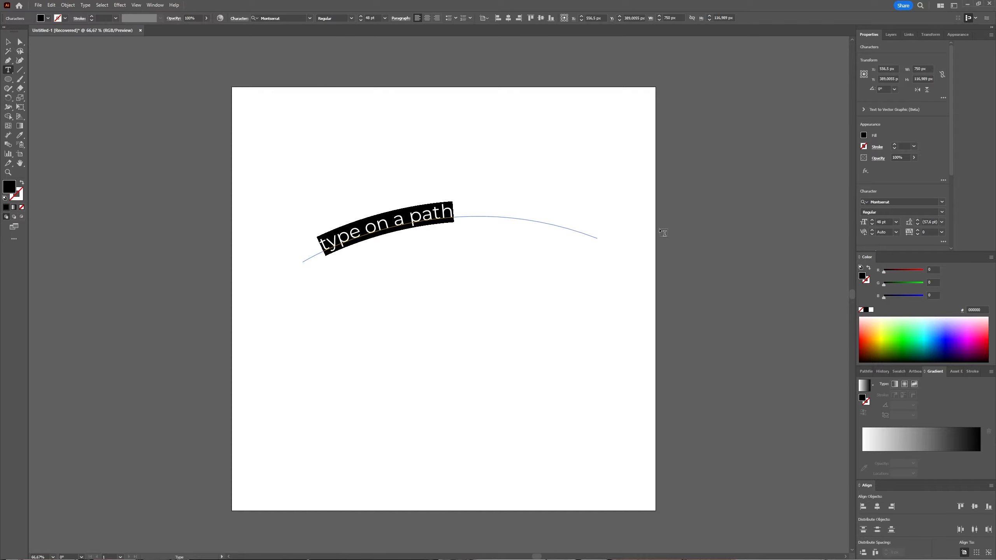
{"action": "scroll", "coordinate": [909, 194], "scroll_direction": "down", "scroll_amount": 3}
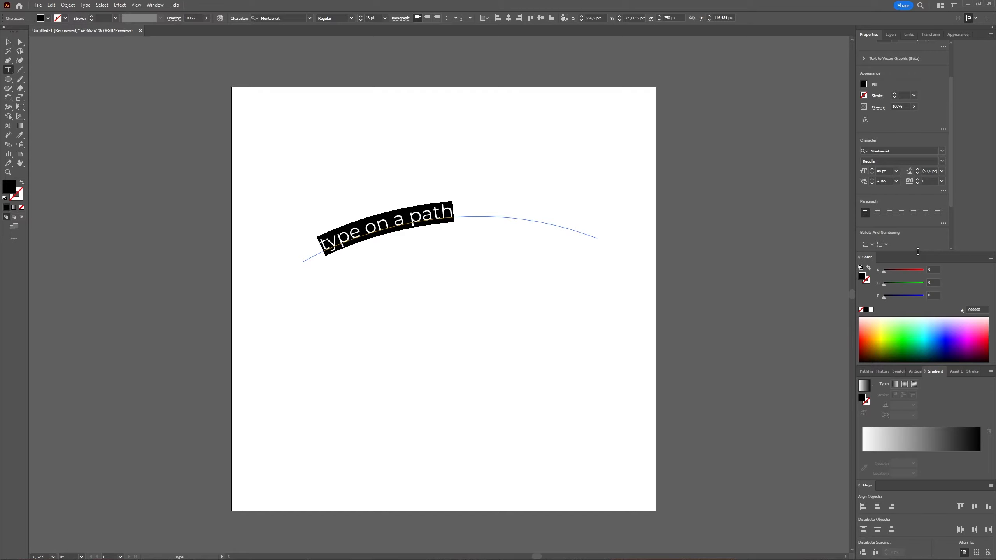
{"action": "left_click_drag", "start_coordinate": [918, 253], "coordinate": [923, 306]}
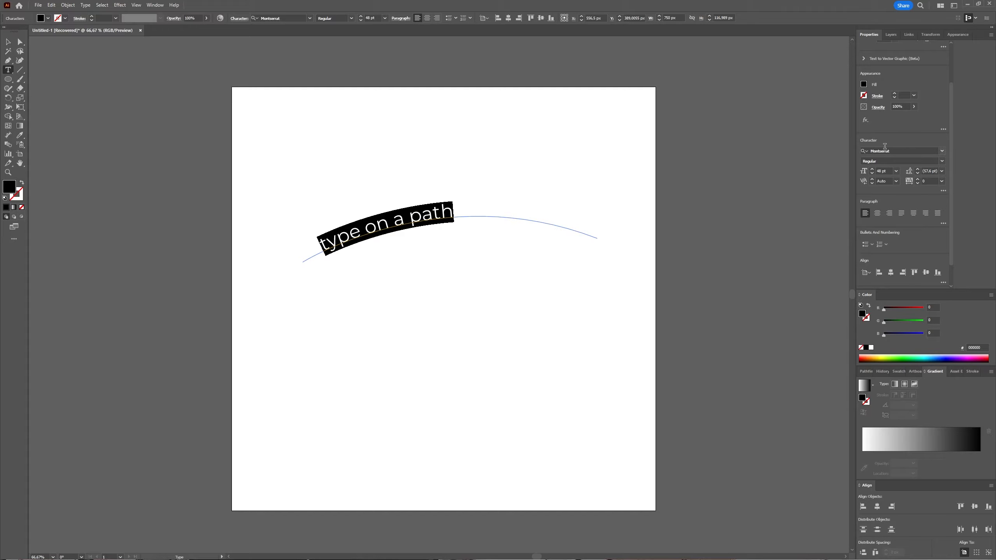
{"action": "left_click", "coordinate": [942, 151]}
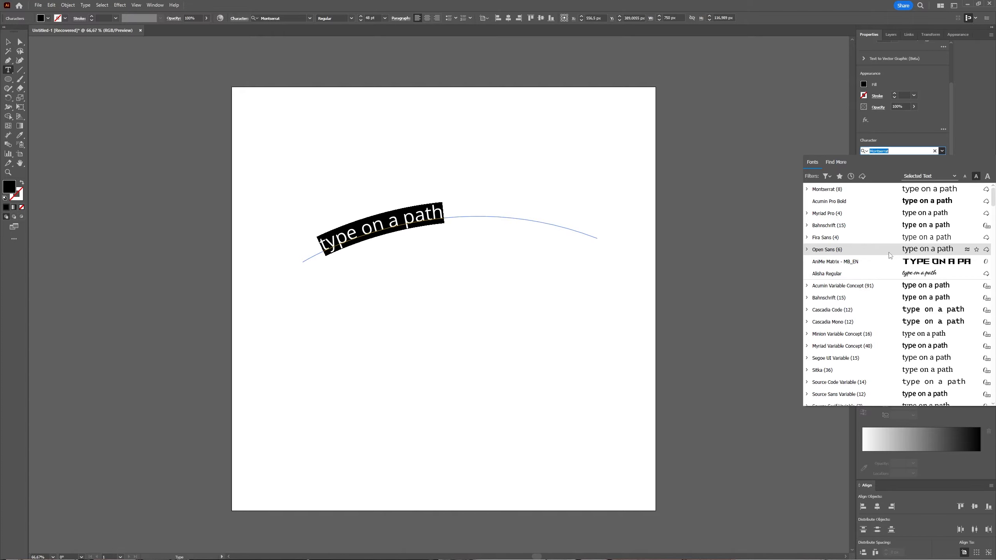
{"action": "left_click", "coordinate": [883, 300]}
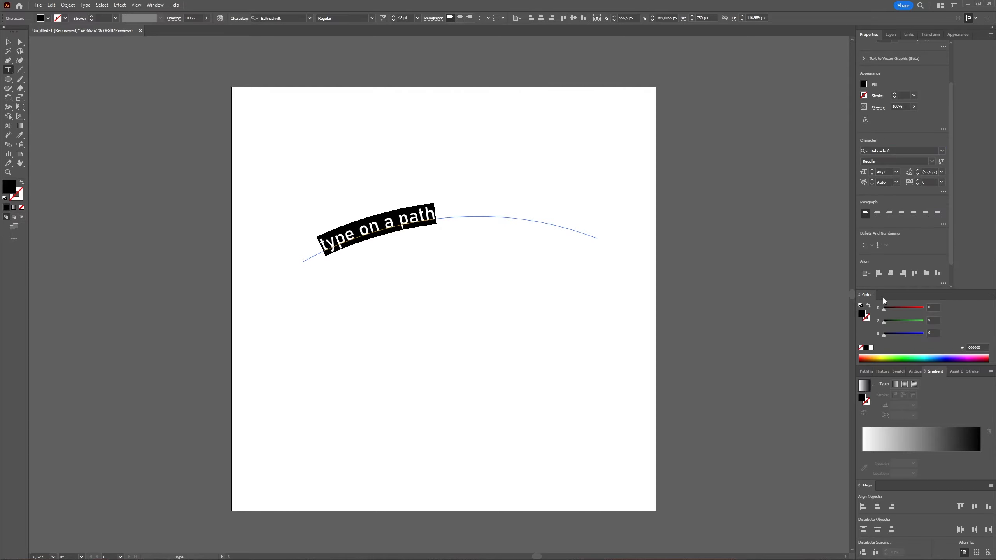
{"action": "left_click", "coordinate": [162, 5]}
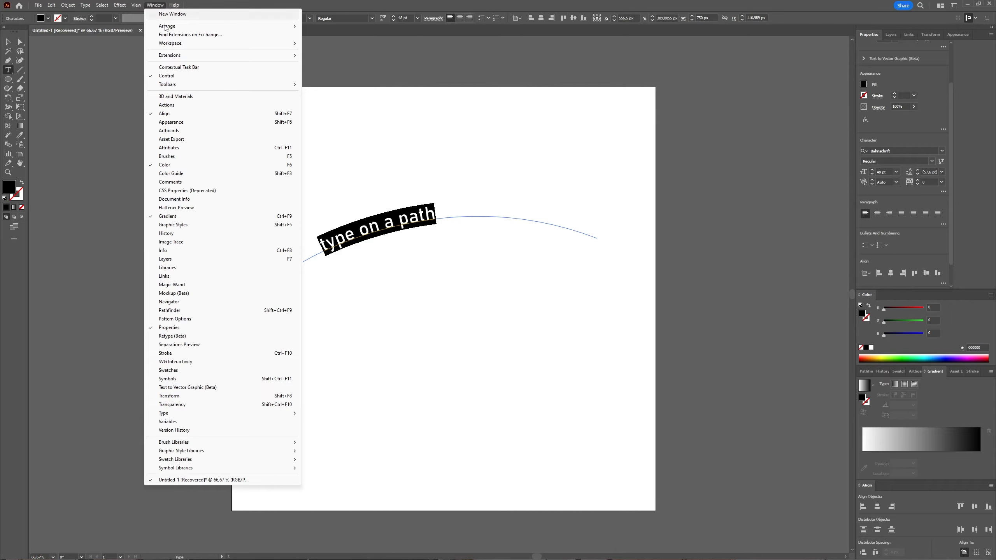
{"action": "left_click", "coordinate": [650, 9]}
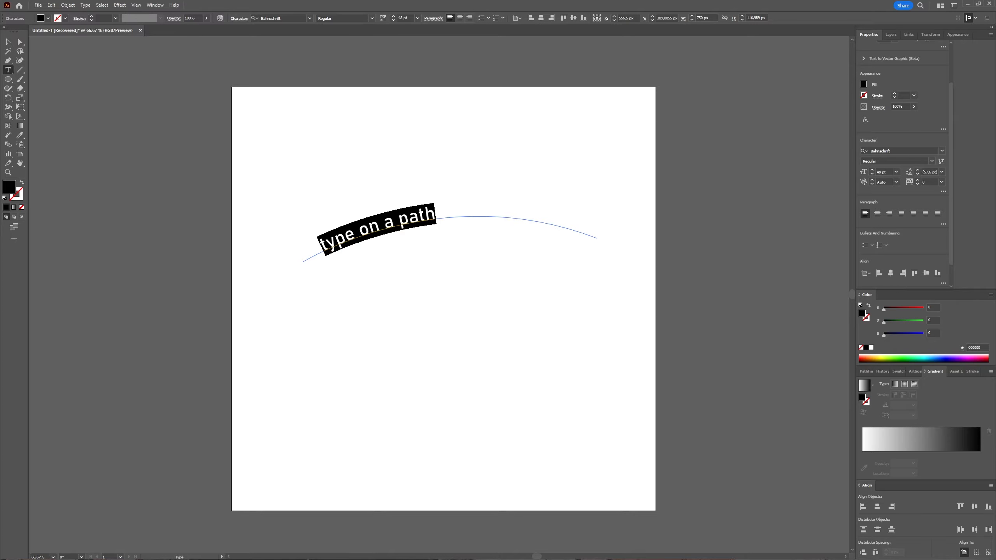
{"action": "left_click", "coordinate": [8, 42]}
{"action": "left_click", "coordinate": [441, 326]}
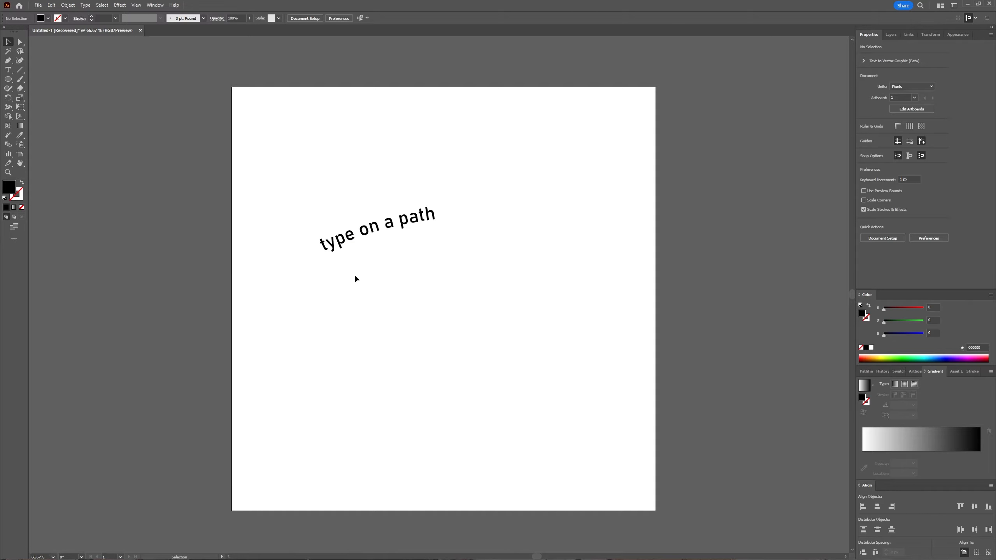
Move the path text's start and end brackets to the two ends of the curve.
{"action": "scroll", "coordinate": [355, 274], "scroll_direction": "up", "scroll_amount": 1}
{"action": "left_click_drag", "start_coordinate": [418, 282], "coordinate": [362, 312]}
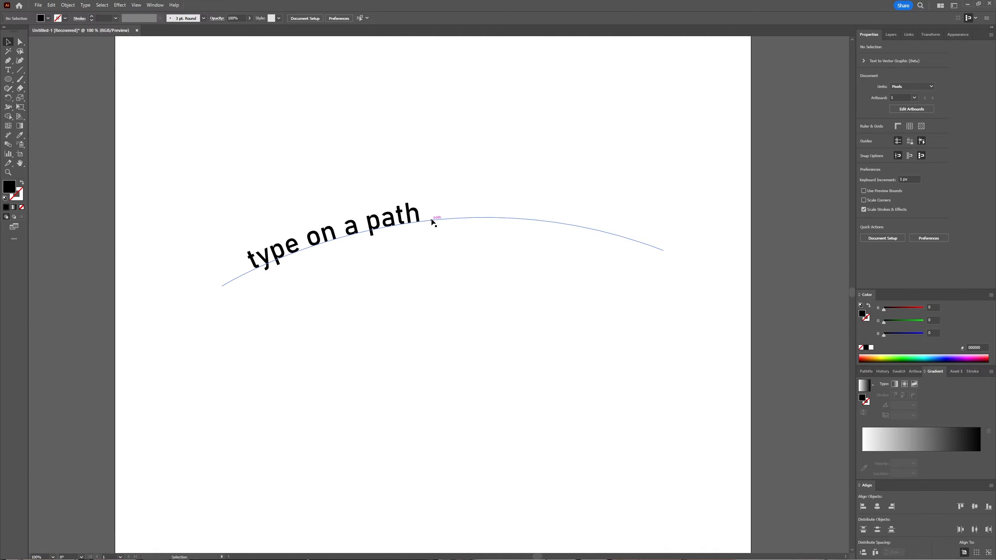
{"action": "left_click", "coordinate": [407, 222]}
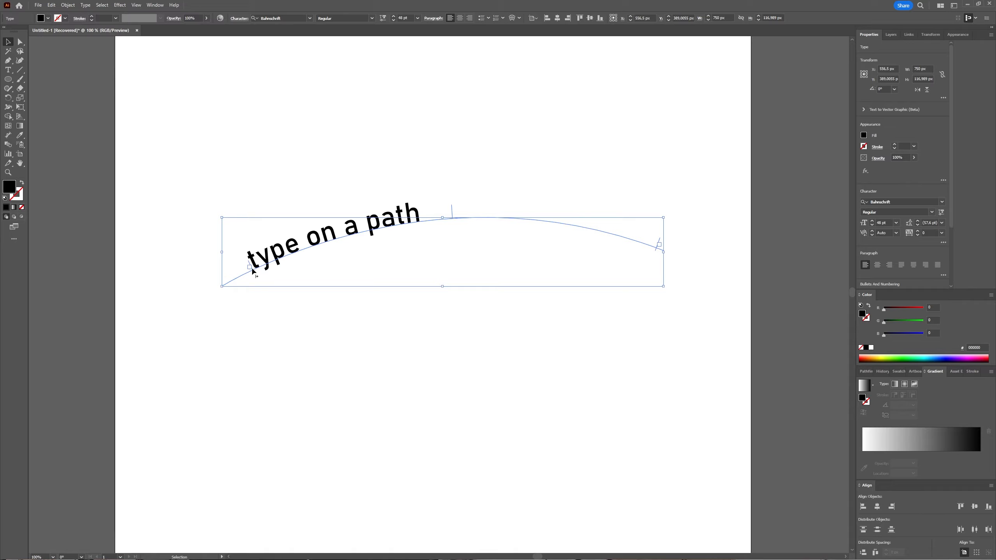
{"action": "key", "text": "t"}
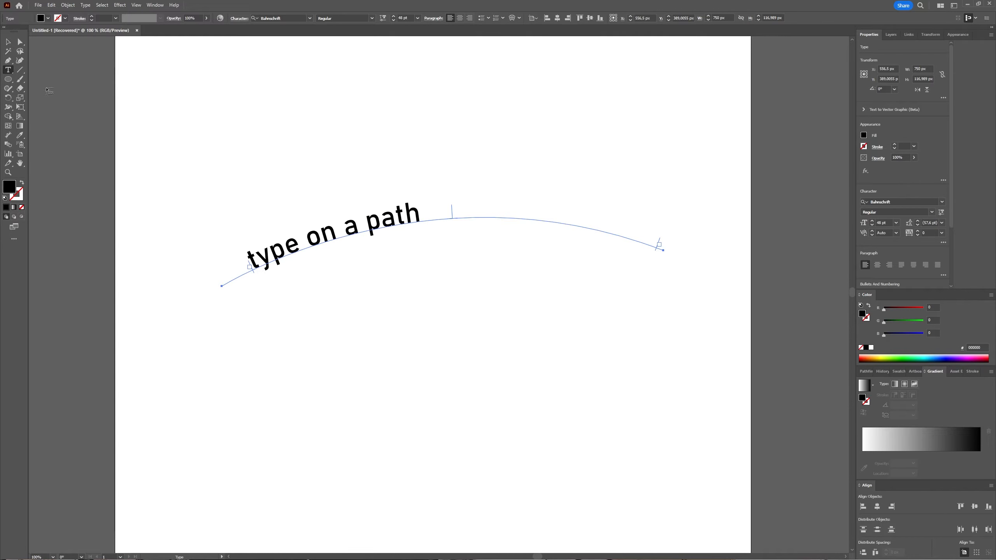
{"action": "left_click", "coordinate": [8, 42]}
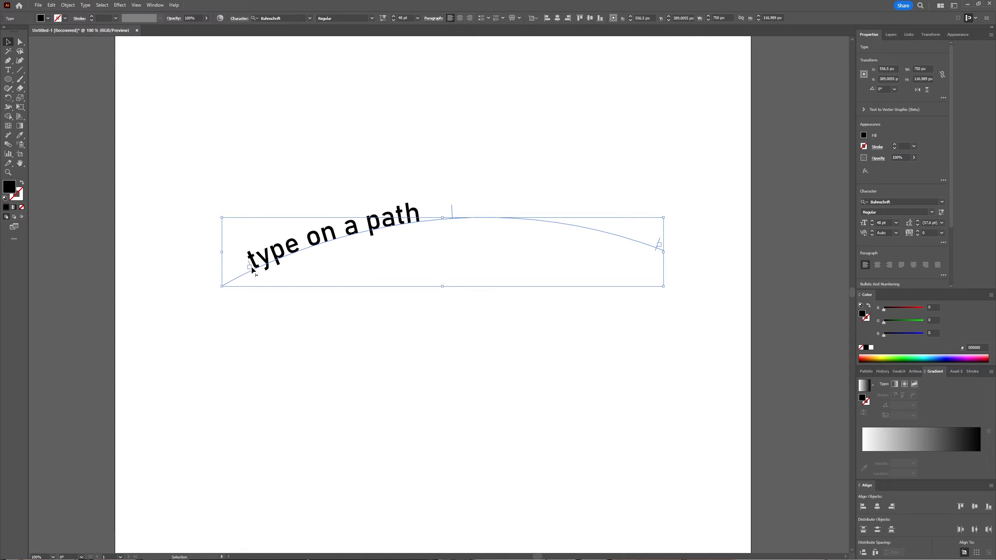
{"action": "left_click_drag", "start_coordinate": [248, 270], "coordinate": [222, 286]}
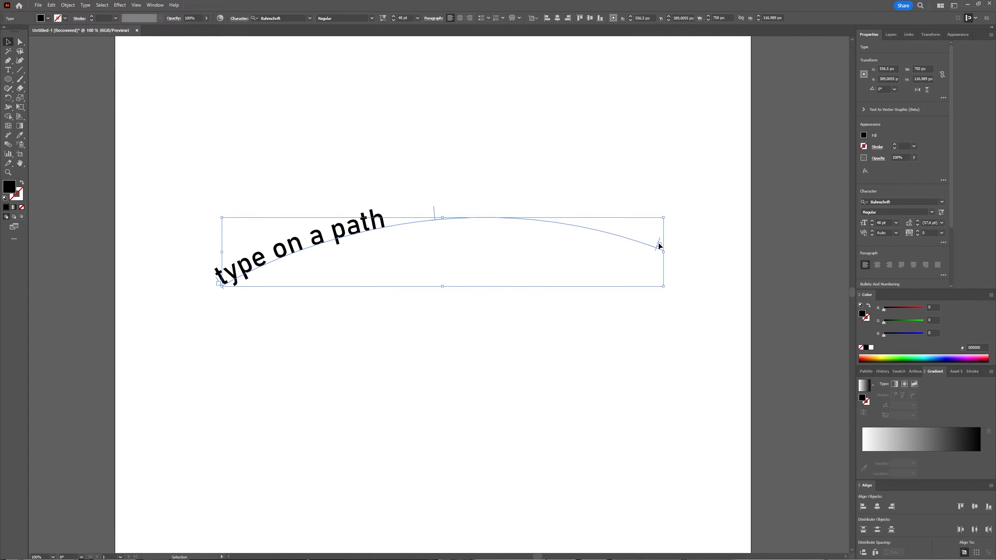
{"action": "left_click_drag", "start_coordinate": [660, 246], "coordinate": [666, 248]}
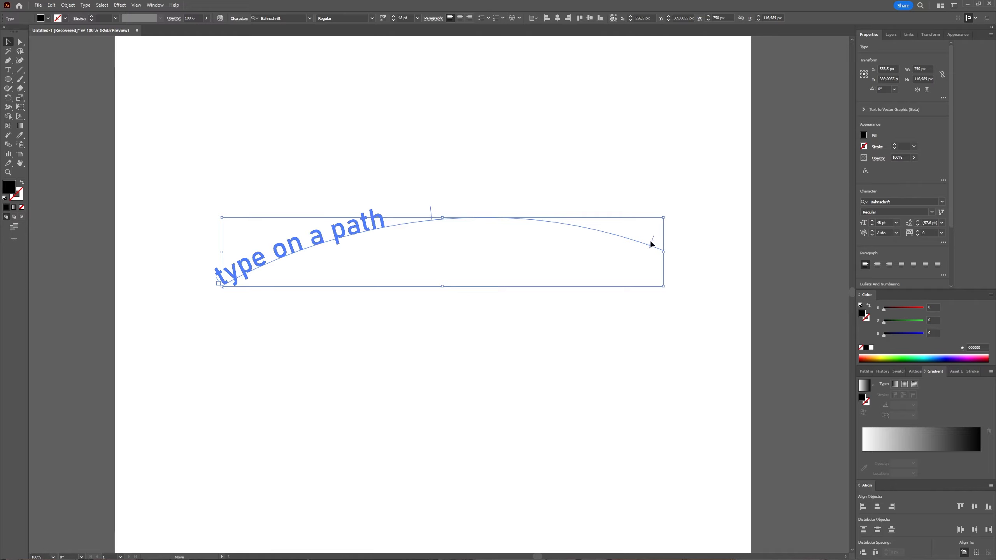
{"action": "mouse_move", "coordinate": [493, 225]}
{"action": "left_mouse_down"}
{"action": "mouse_move", "coordinate": [367, 224]}
{"action": "mouse_move", "coordinate": [507, 227]}
{"action": "left_mouse_up"}
{"action": "left_click_drag", "start_coordinate": [614, 256], "coordinate": [655, 279]}
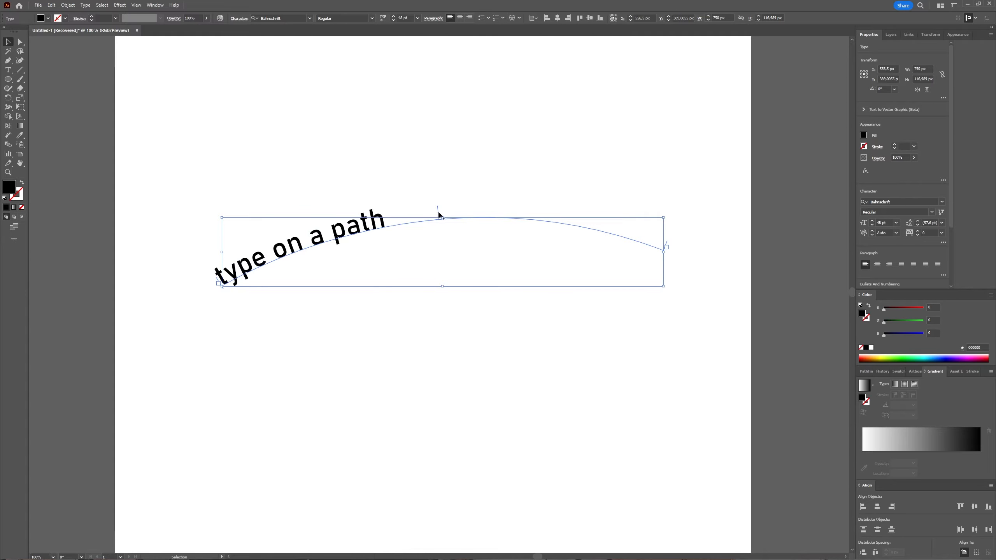
Adjust the path text by its centre bracket and deselect it.
{"action": "mouse_move", "coordinate": [438, 215]}
{"action": "left_mouse_down"}
{"action": "mouse_move", "coordinate": [438, 231]}
{"action": "mouse_move", "coordinate": [440, 214]}
{"action": "left_mouse_up"}
{"action": "left_click_drag", "start_coordinate": [438, 219], "coordinate": [438, 216]}
{"action": "left_click", "coordinate": [567, 297]}
Open the Type on a Path options for the text, enable Preview, and try Flip before turning it off.
{"action": "left_click", "coordinate": [346, 221]}
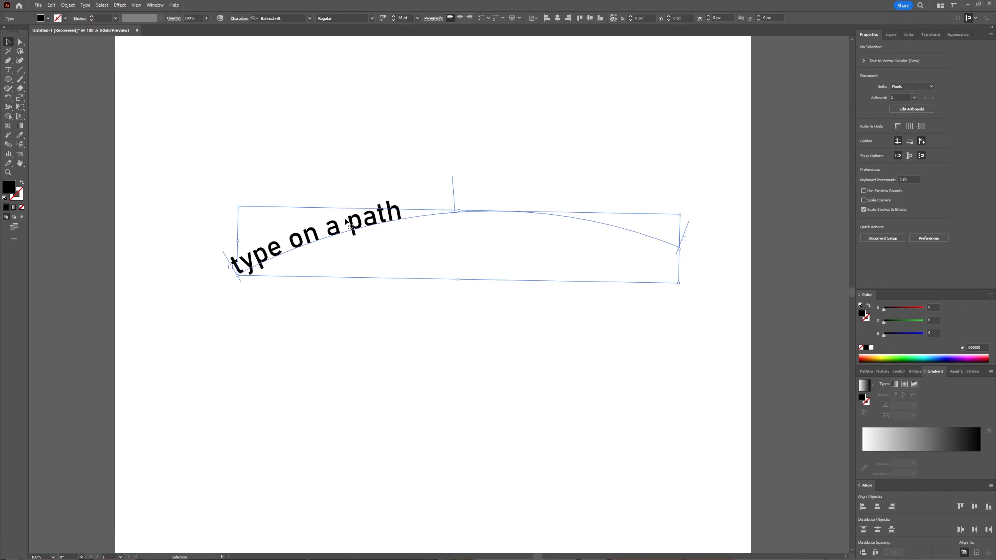
{"action": "left_click", "coordinate": [85, 5]}
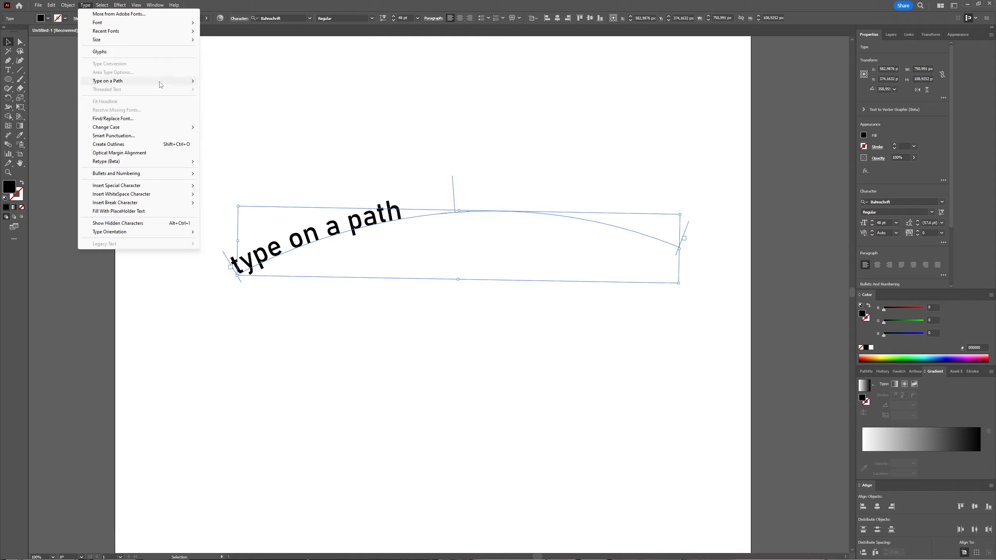
{"action": "mouse_move", "coordinate": [161, 82]}
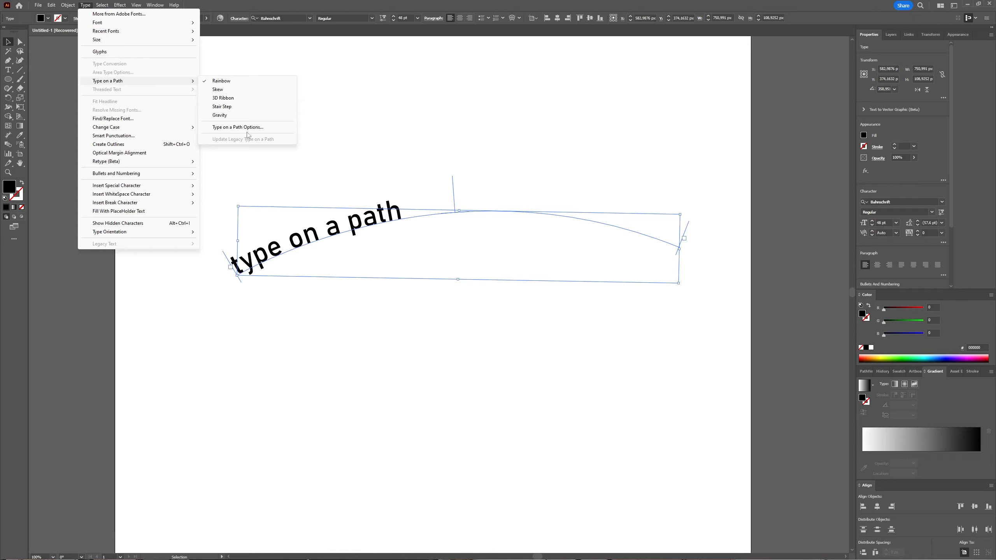
{"action": "left_click", "coordinate": [256, 128]}
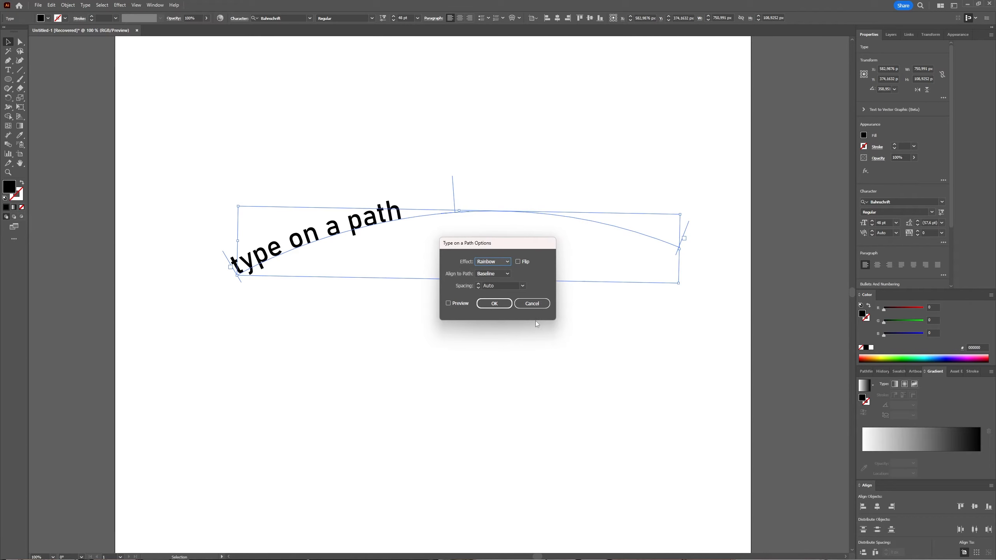
{"action": "left_click", "coordinate": [518, 262]}
{"action": "left_click", "coordinate": [448, 303]}
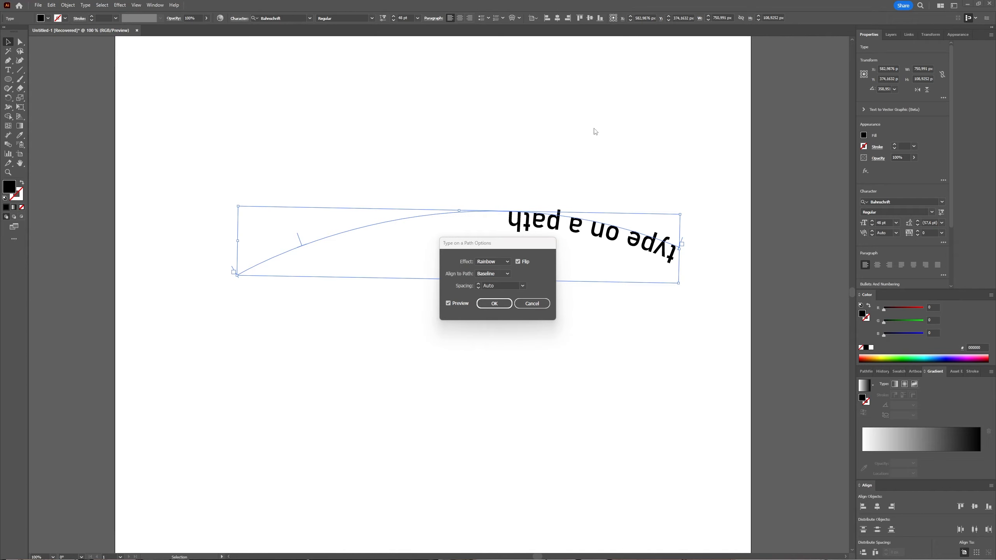
{"action": "left_click", "coordinate": [517, 262]}
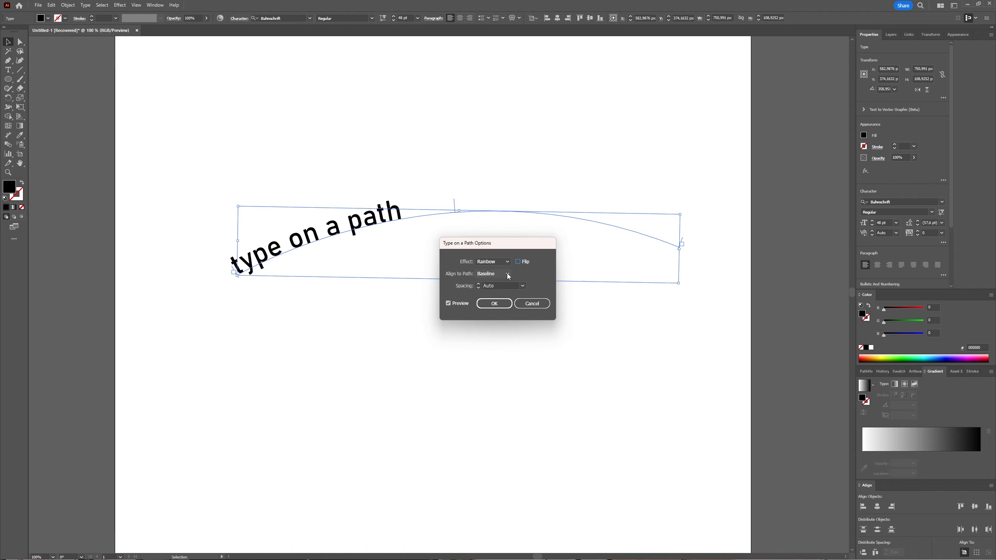
Try the Ascender, Descender and Center path alignments, and return the alignment to Baseline.
{"action": "left_click", "coordinate": [507, 273]}
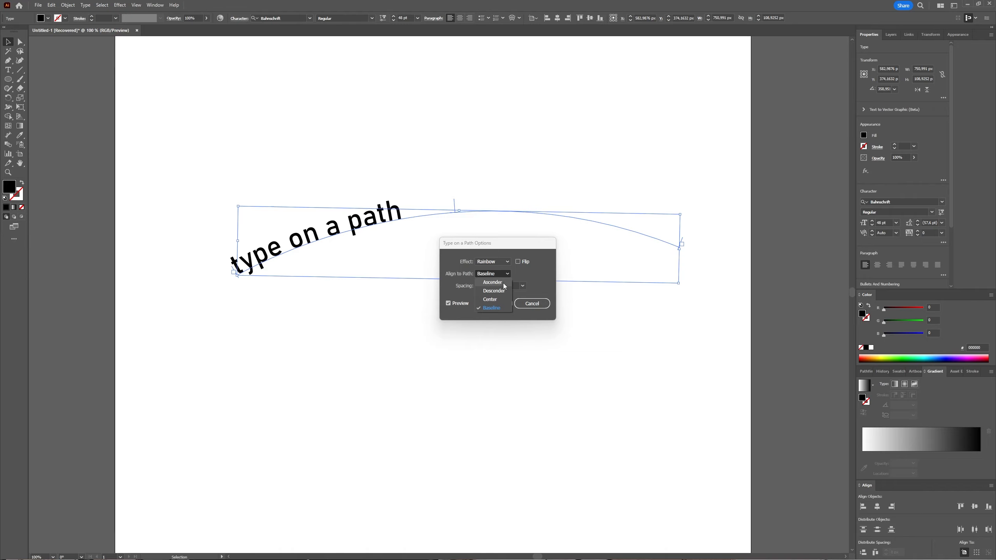
{"action": "left_click", "coordinate": [493, 283]}
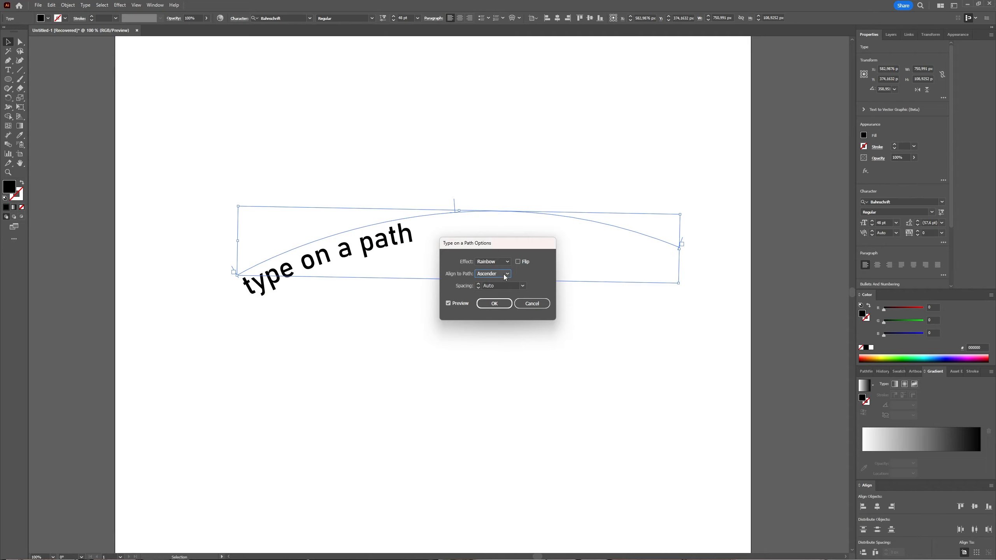
{"action": "left_click", "coordinate": [505, 275]}
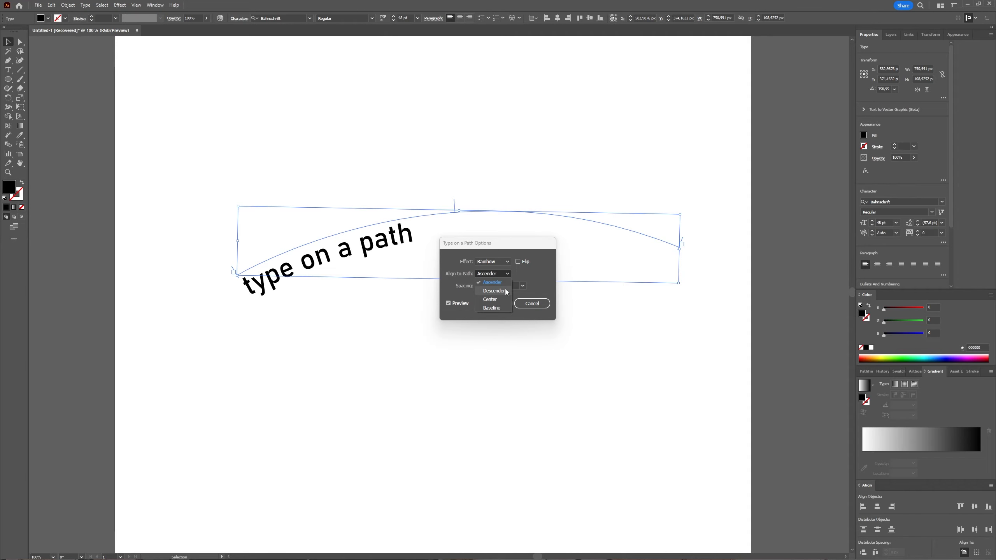
{"action": "left_click", "coordinate": [494, 291]}
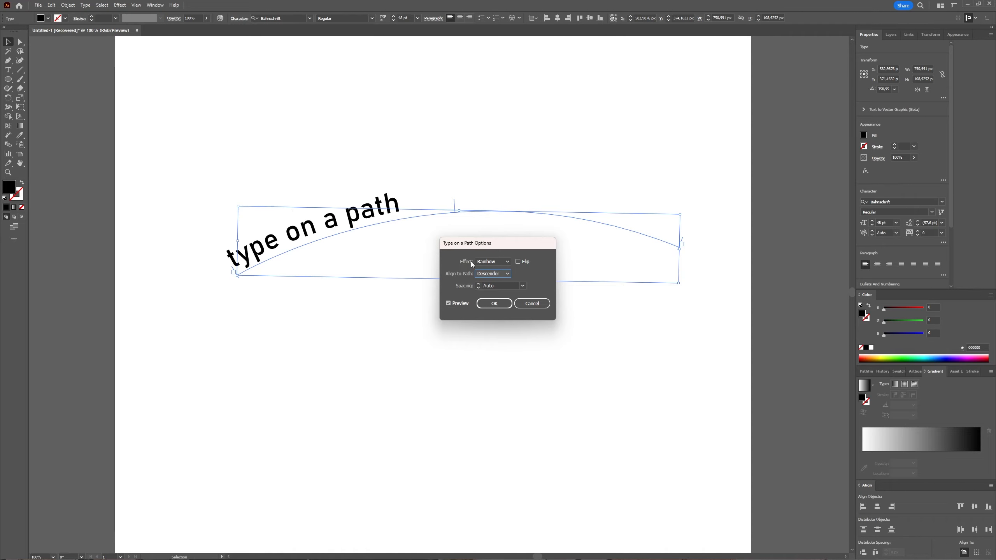
{"action": "left_click", "coordinate": [486, 274]}
{"action": "left_click", "coordinate": [500, 302]}
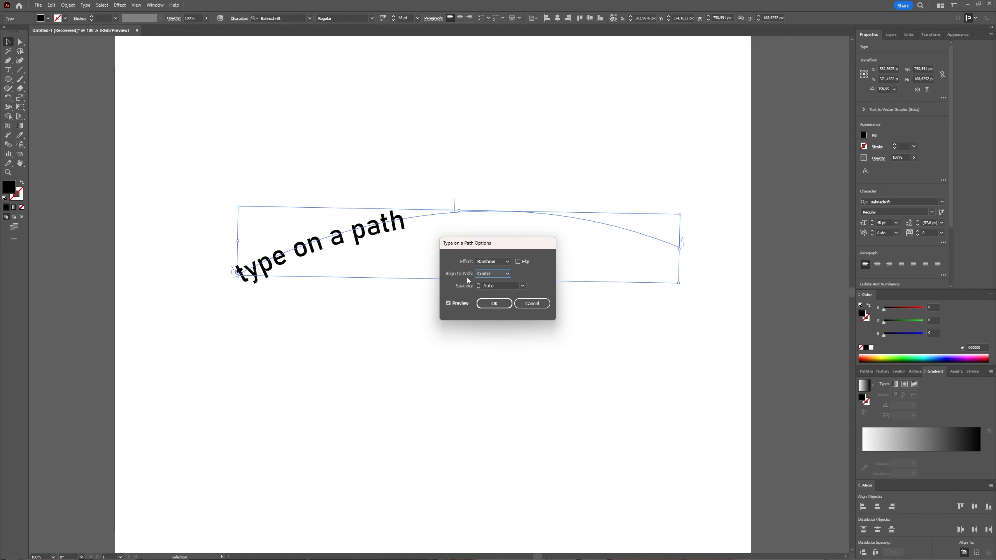
{"action": "left_click", "coordinate": [504, 274]}
{"action": "left_click", "coordinate": [507, 309]}
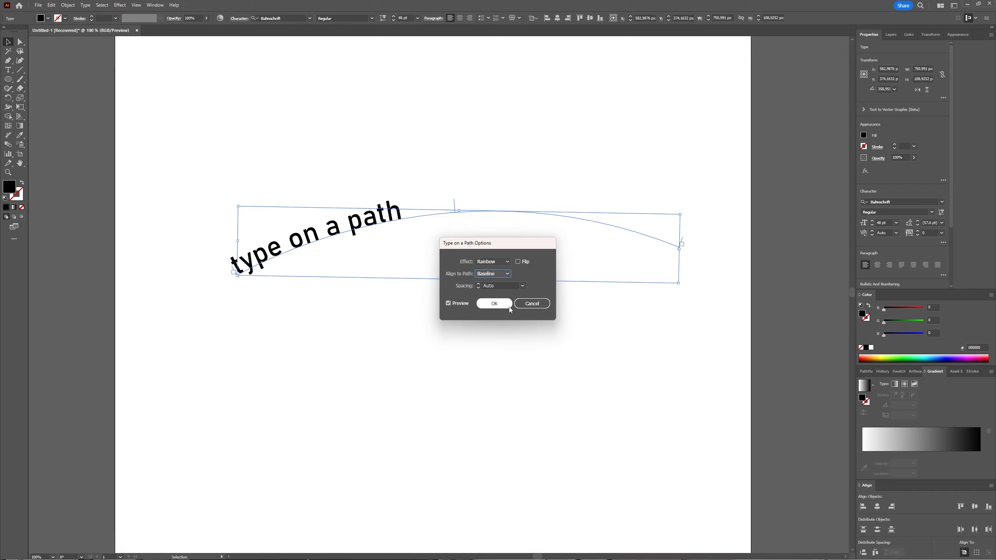
Set the path text's spacing to -5 pt.
{"action": "left_click", "coordinate": [522, 286]}
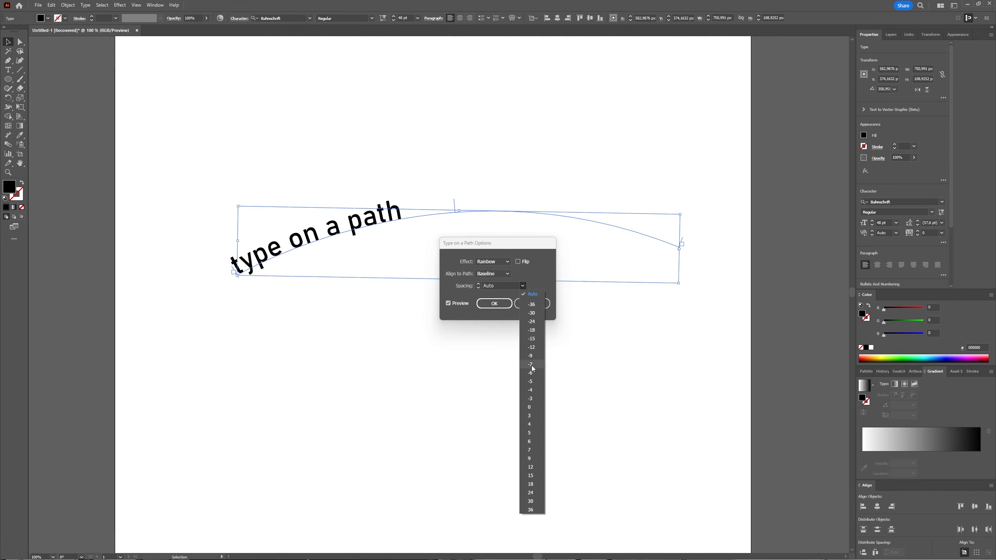
{"action": "left_click", "coordinate": [531, 381]}
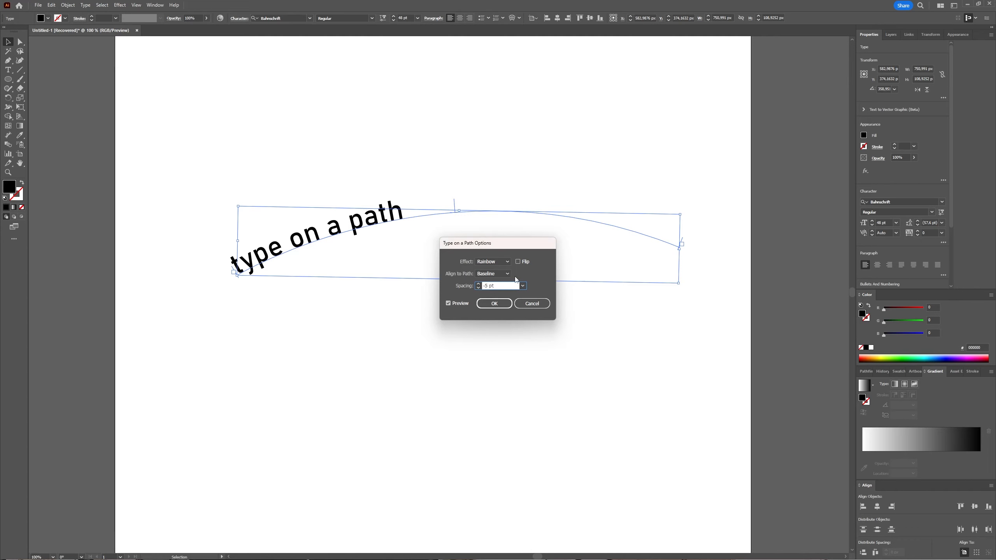
Try a spacing of 15 pt for the path text, and set the spacing to -18 pt.
{"action": "left_click", "coordinate": [527, 286]}
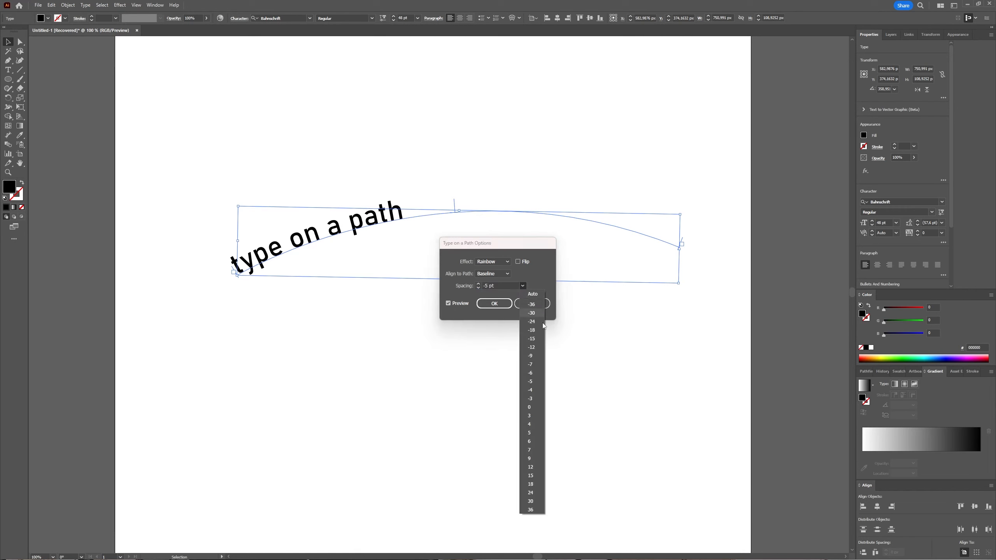
{"action": "left_click", "coordinate": [535, 475]}
{"action": "left_click", "coordinate": [522, 286]}
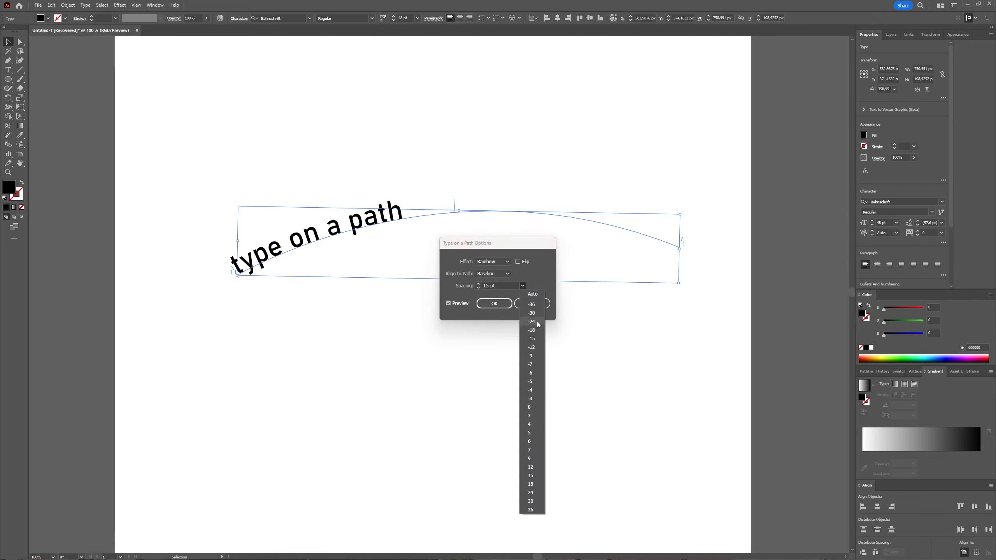
{"action": "left_click", "coordinate": [528, 331]}
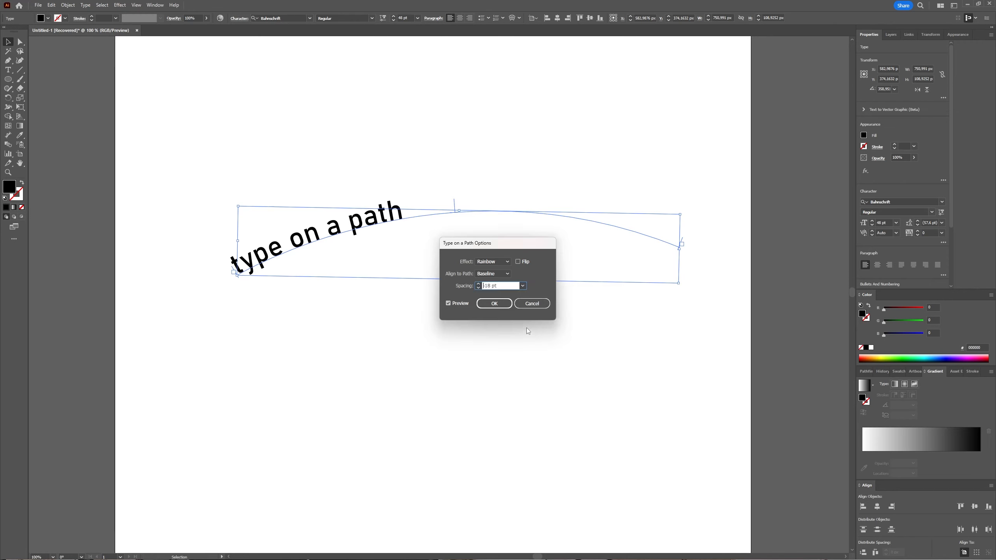
Try the Skew, 3D Ribbon, Stair Step and Gravity effects, return the effect to Rainbow, apply the options and deselect the text.
{"action": "left_click", "coordinate": [506, 262]}
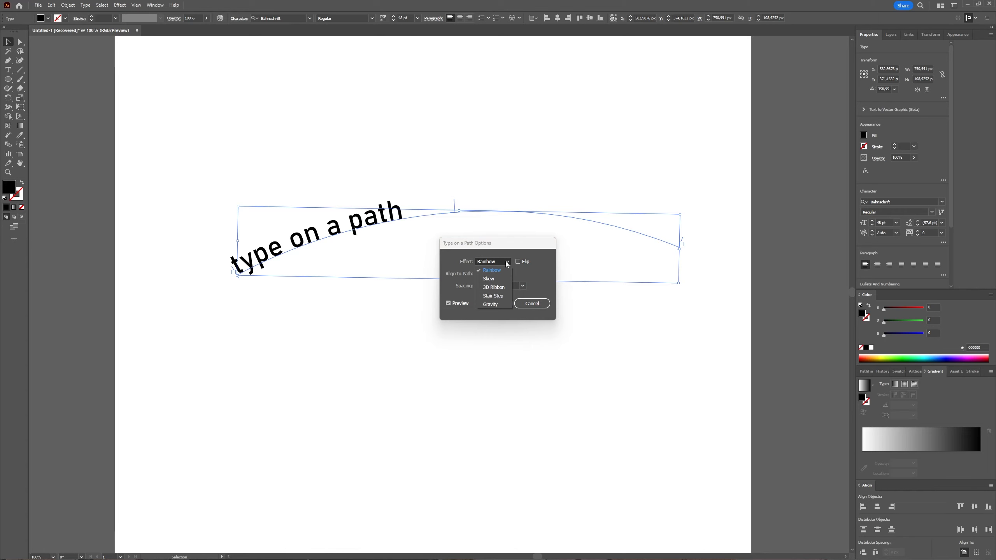
{"action": "left_click", "coordinate": [504, 280]}
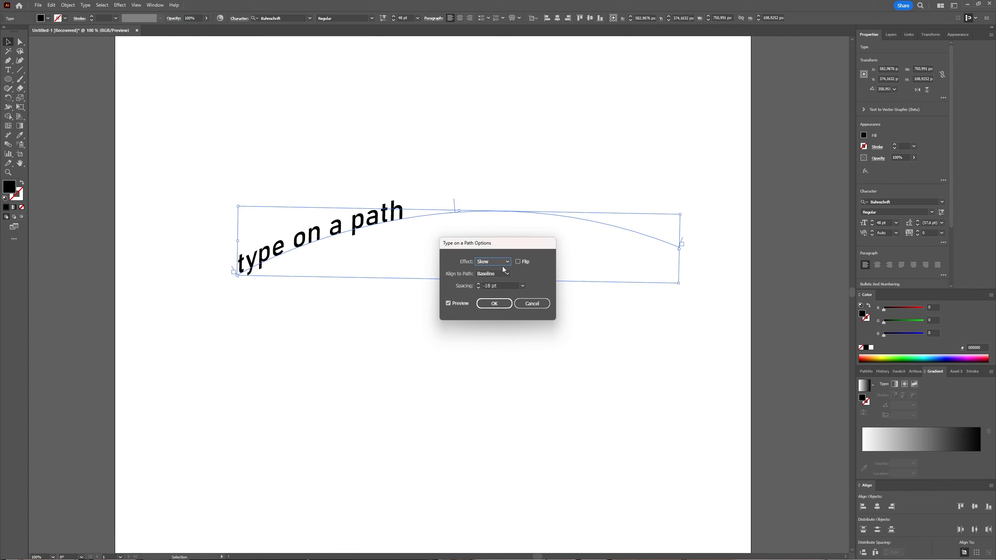
{"action": "left_click", "coordinate": [500, 262]}
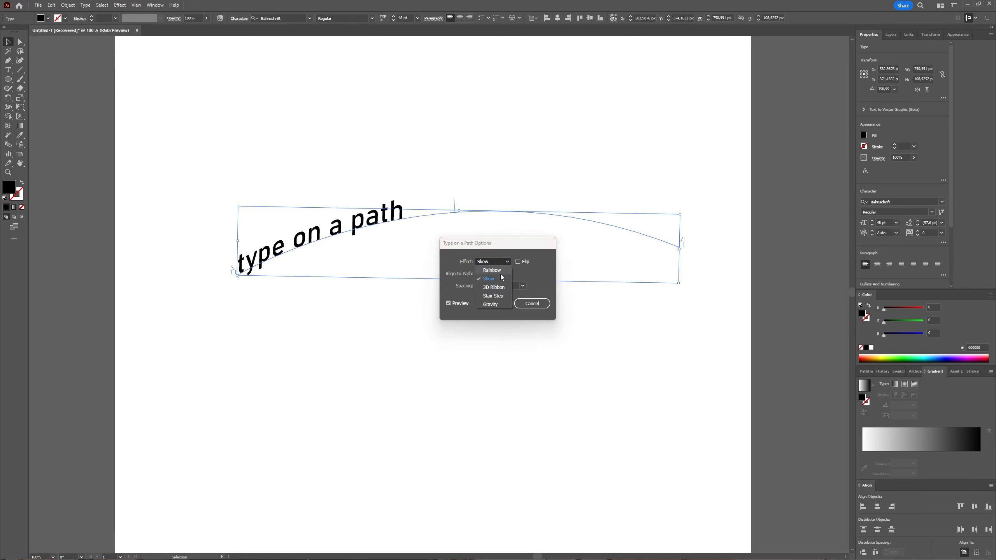
{"action": "left_click", "coordinate": [499, 287]}
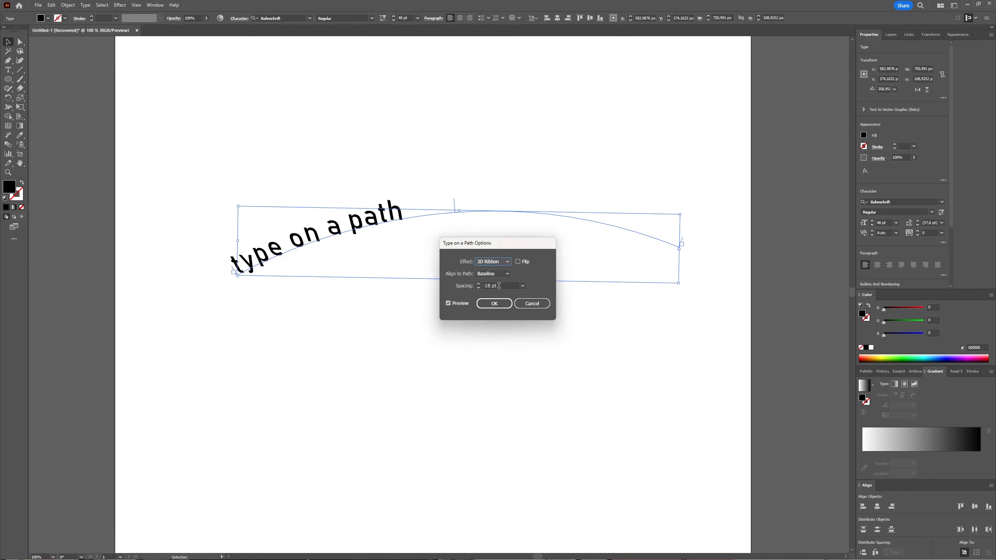
{"action": "left_click", "coordinate": [498, 262]}
{"action": "left_click", "coordinate": [498, 295]}
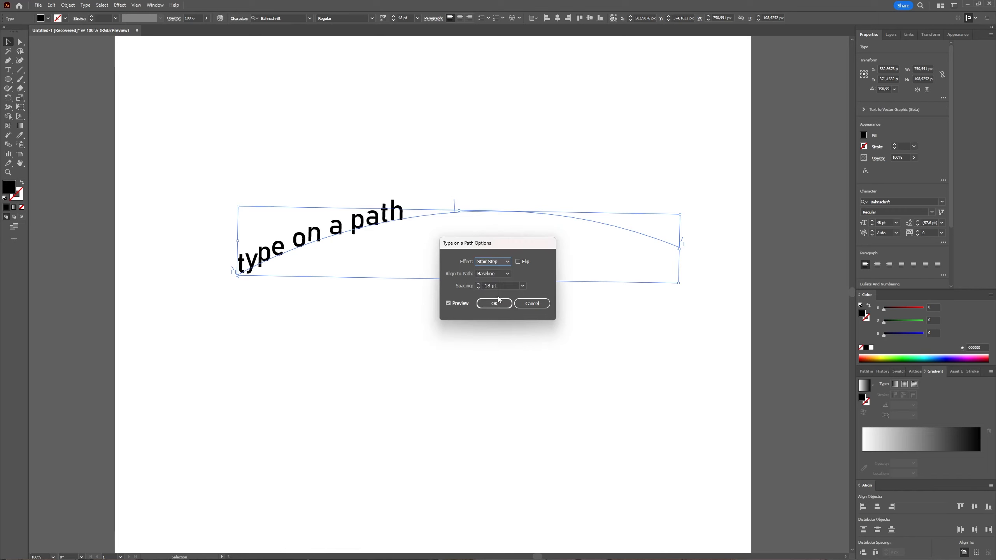
{"action": "left_click", "coordinate": [501, 262]}
{"action": "left_click", "coordinate": [490, 304]}
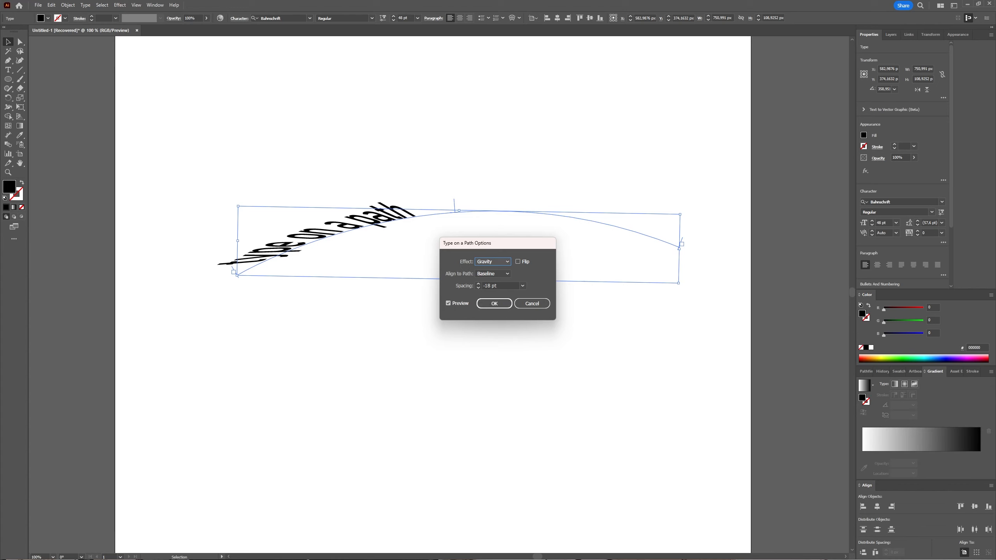
{"action": "key", "text": "Down"}
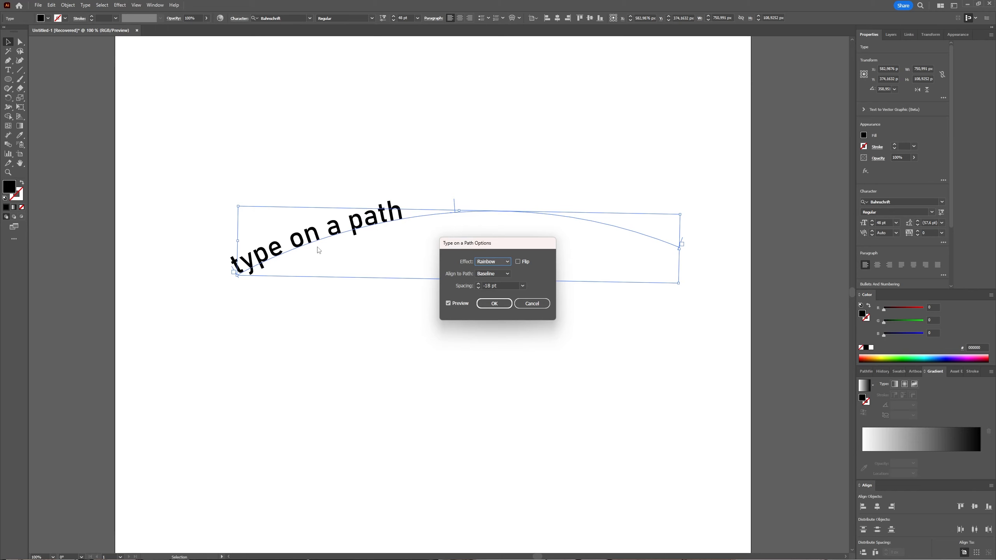
{"action": "left_click", "coordinate": [506, 304]}
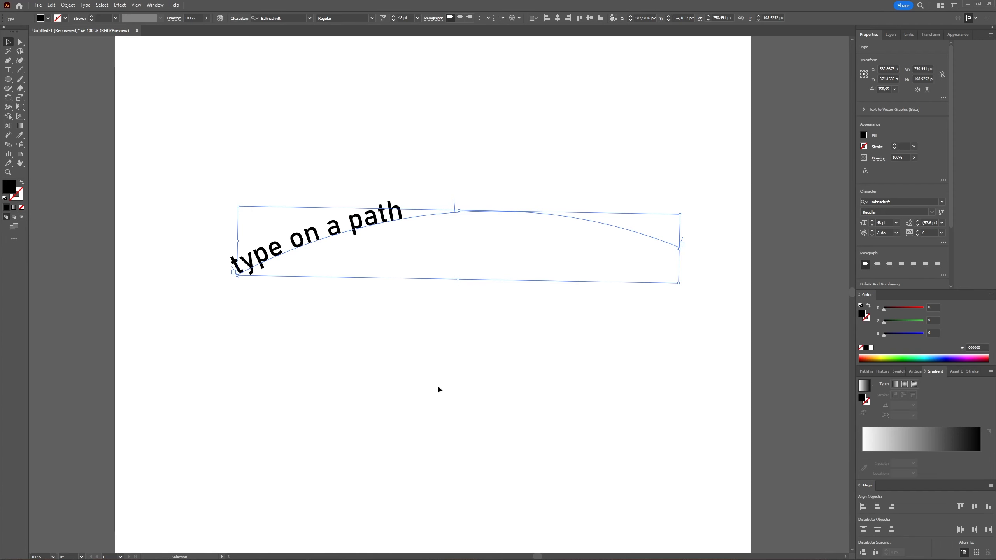
{"action": "left_click", "coordinate": [488, 336]}
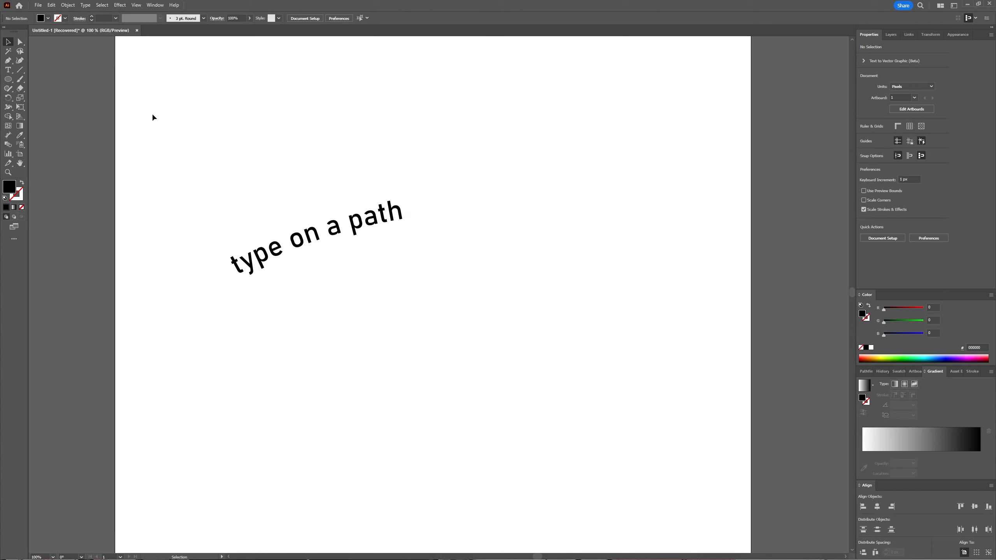
Reshape the text path by moving its right end anchor to about X 597 px, Y 274 px and shortening the anchor's outer direction handle.
{"action": "key", "text": "a"}
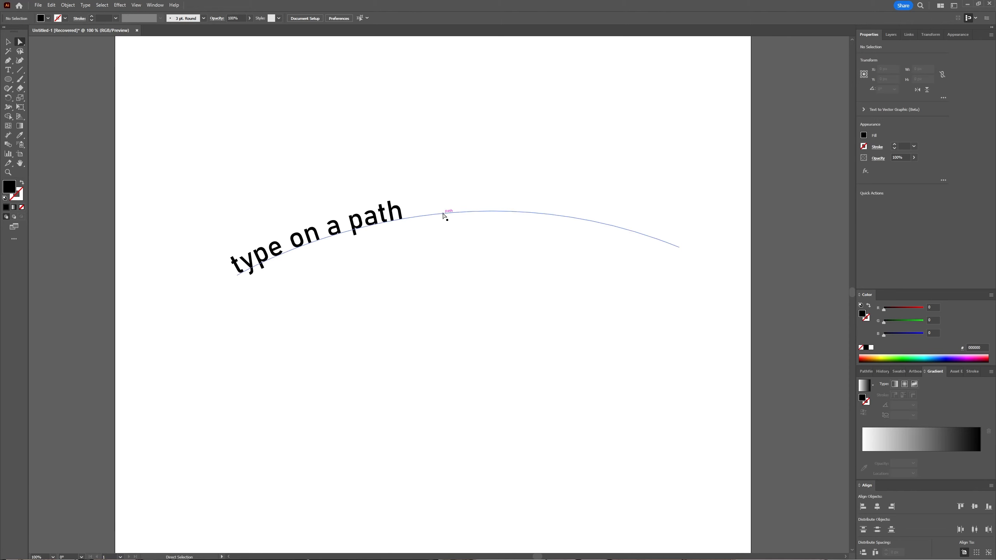
{"action": "left_click", "coordinate": [445, 216]}
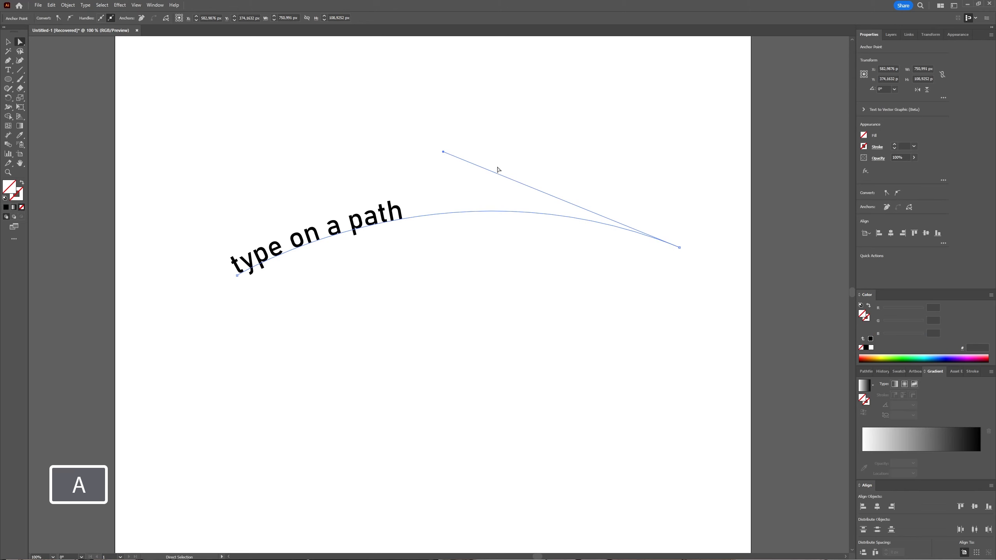
{"action": "left_click_drag", "start_coordinate": [444, 151], "coordinate": [584, 231]}
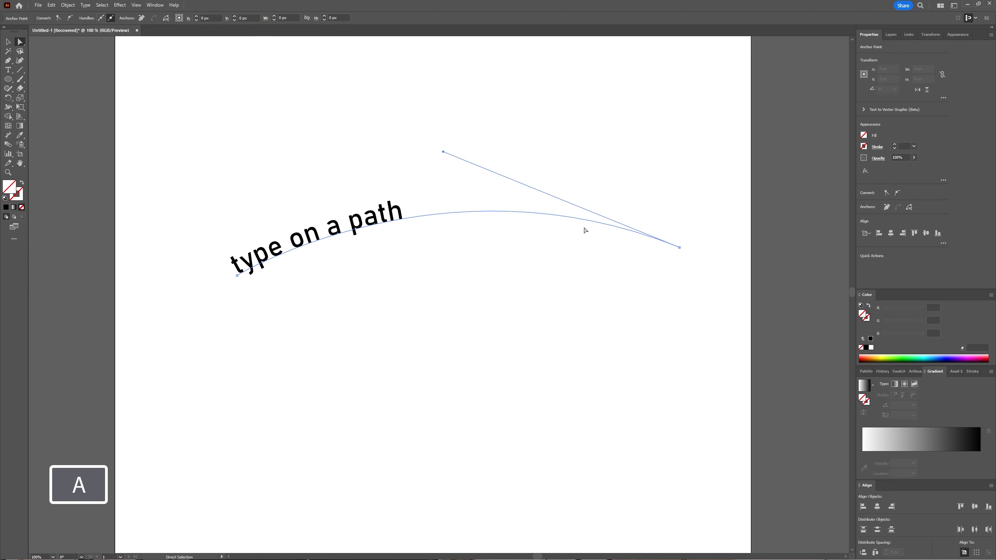
{"action": "left_click_drag", "start_coordinate": [680, 250], "coordinate": [466, 186]}
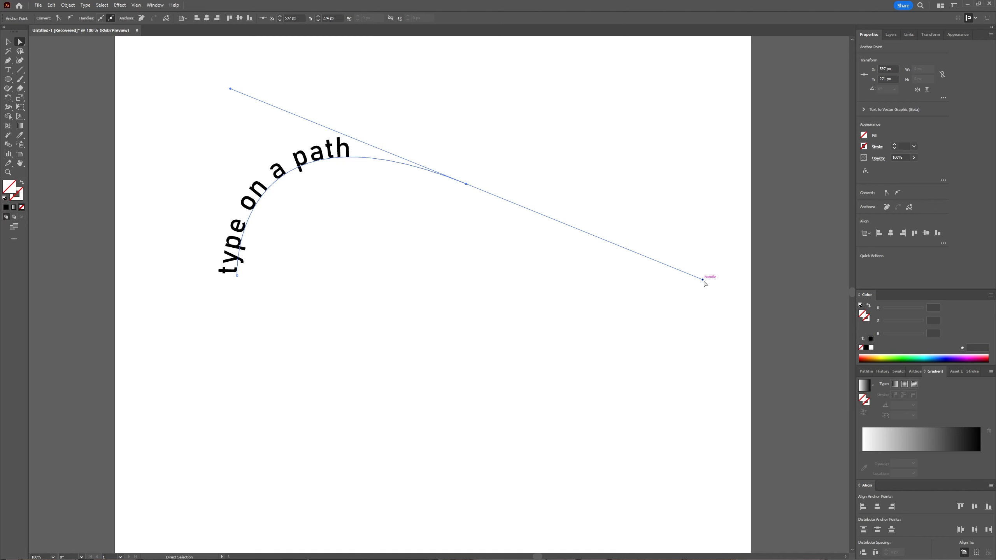
{"action": "left_click_drag", "start_coordinate": [702, 280], "coordinate": [541, 210]}
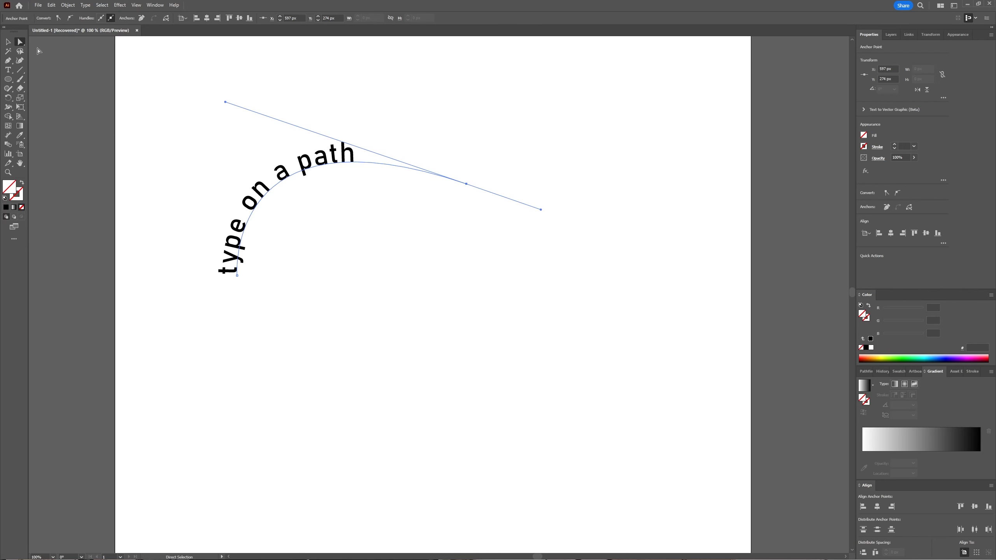
Select the reshaped path text as a whole, convert it to outlines with Create Outlines, and deselect it.
{"action": "left_click", "coordinate": [9, 42]}
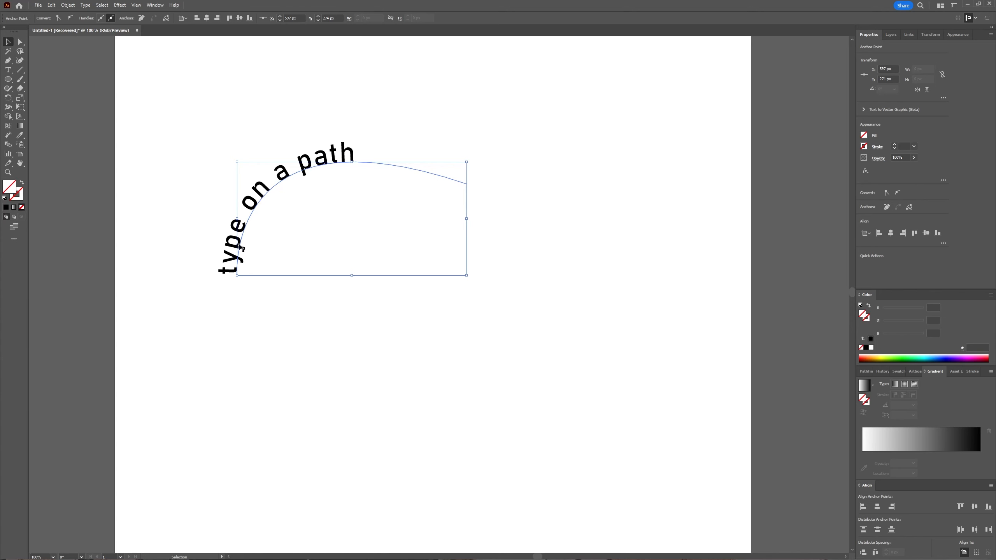
{"action": "left_click", "coordinate": [272, 242]}
{"action": "left_click", "coordinate": [260, 195]}
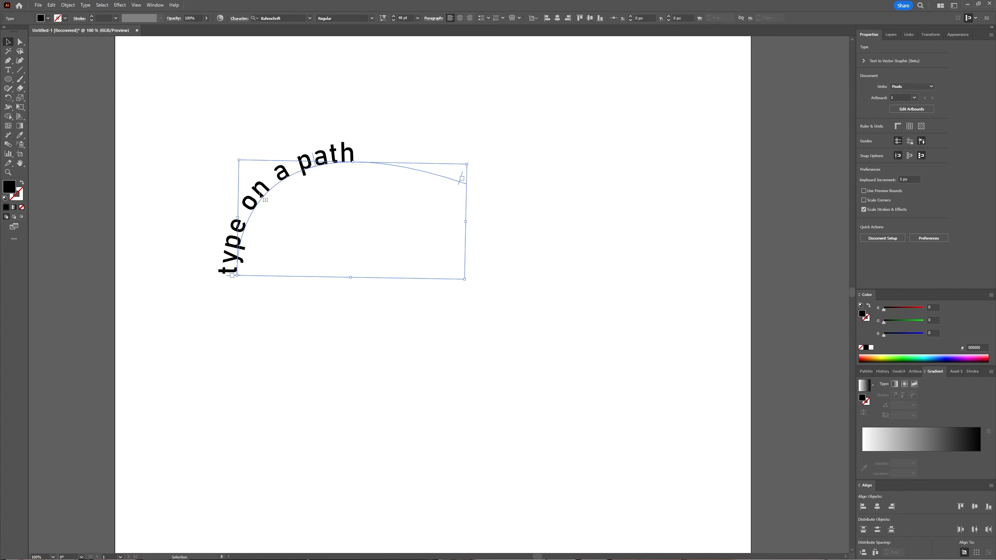
{"action": "key", "text": "v"}
{"action": "left_click", "coordinate": [275, 194]}
{"action": "left_click", "coordinate": [281, 177]}
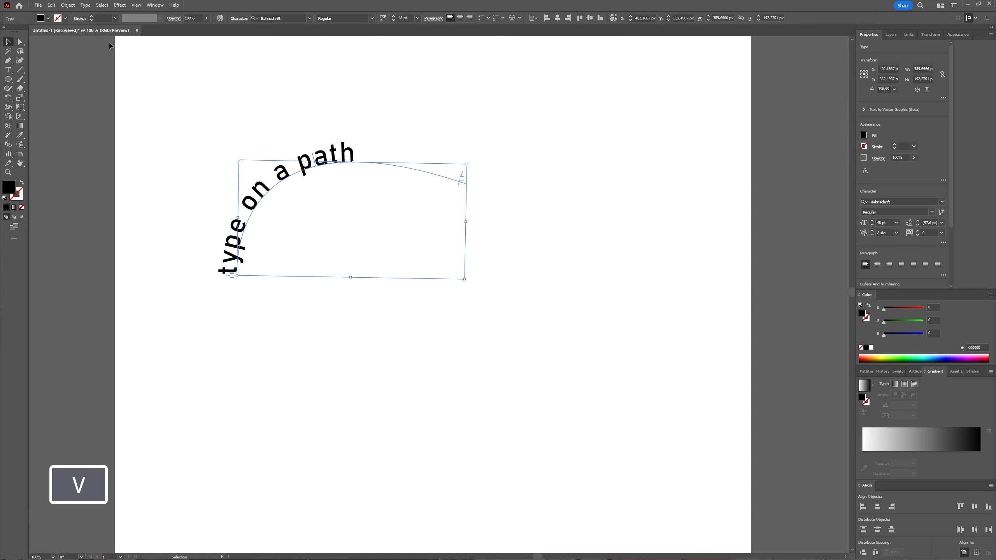
{"action": "left_click", "coordinate": [84, 6]}
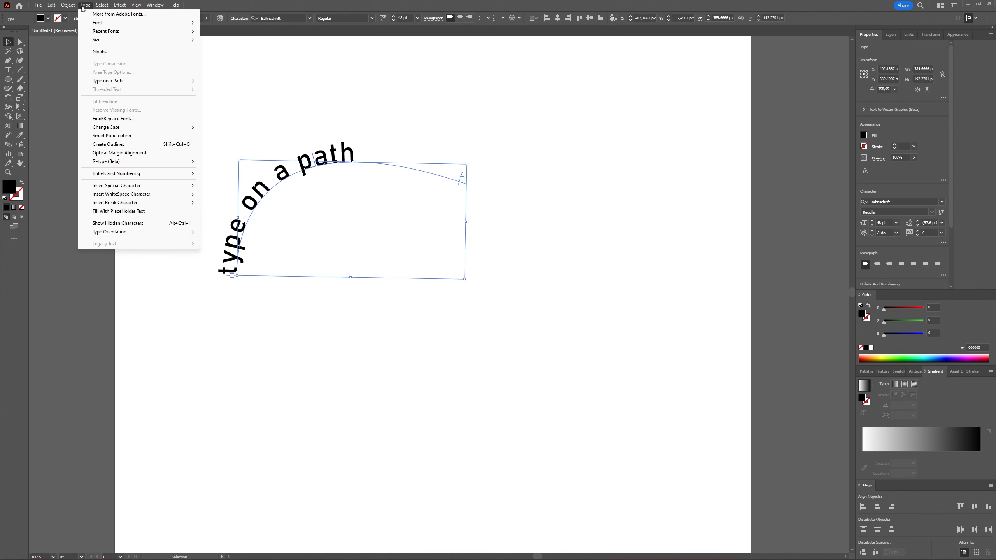
{"action": "left_click", "coordinate": [290, 227]}
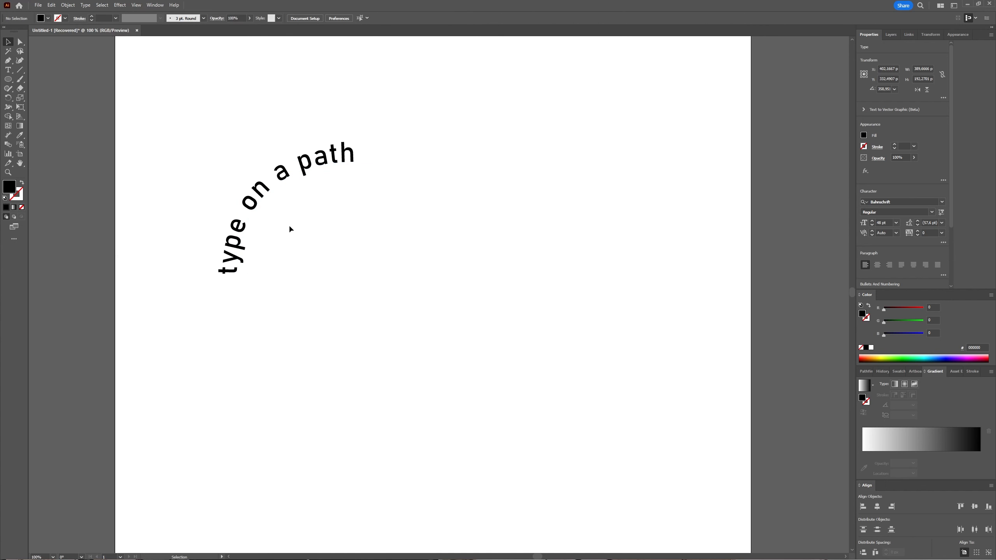
{"action": "right_click", "coordinate": [261, 191]}
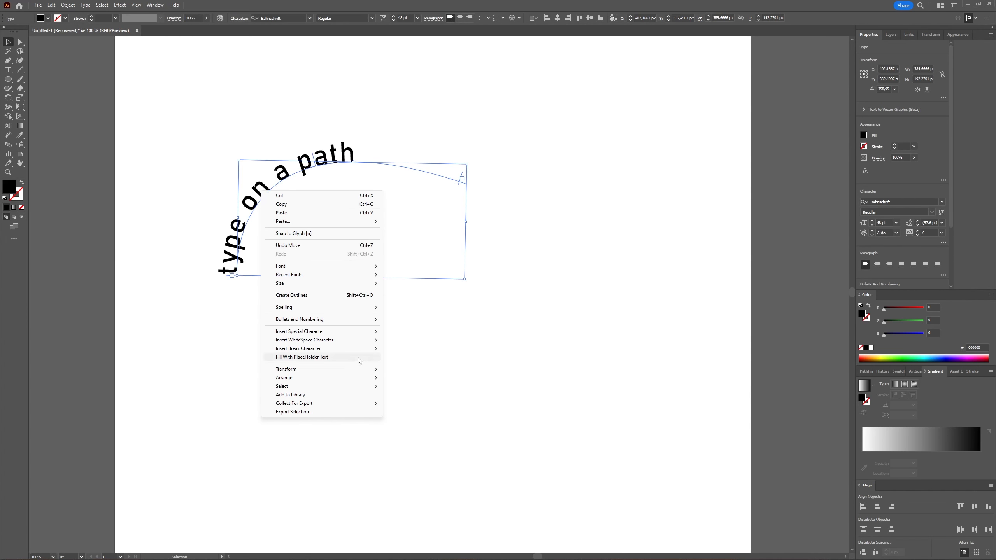
{"action": "left_click", "coordinate": [308, 295]}
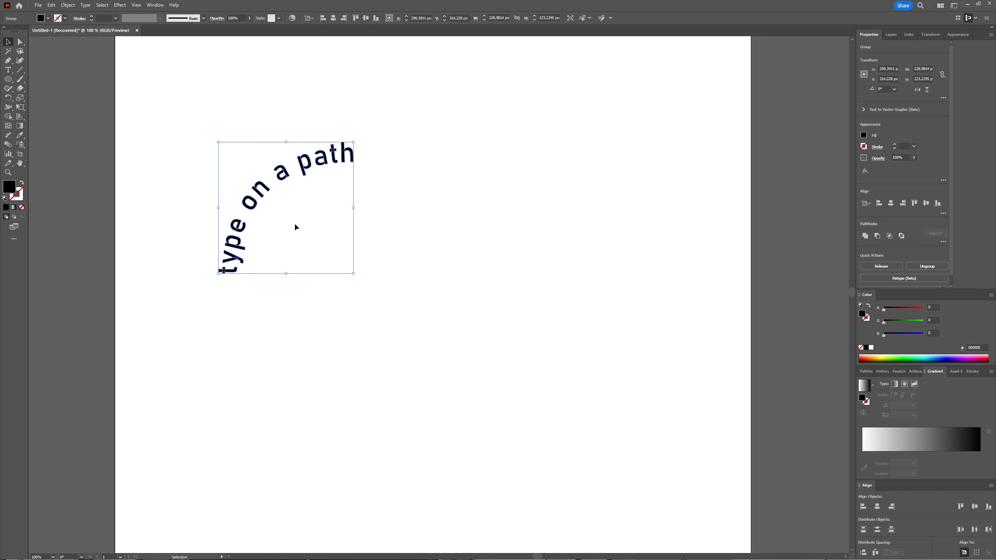
{"action": "left_click", "coordinate": [407, 256]}
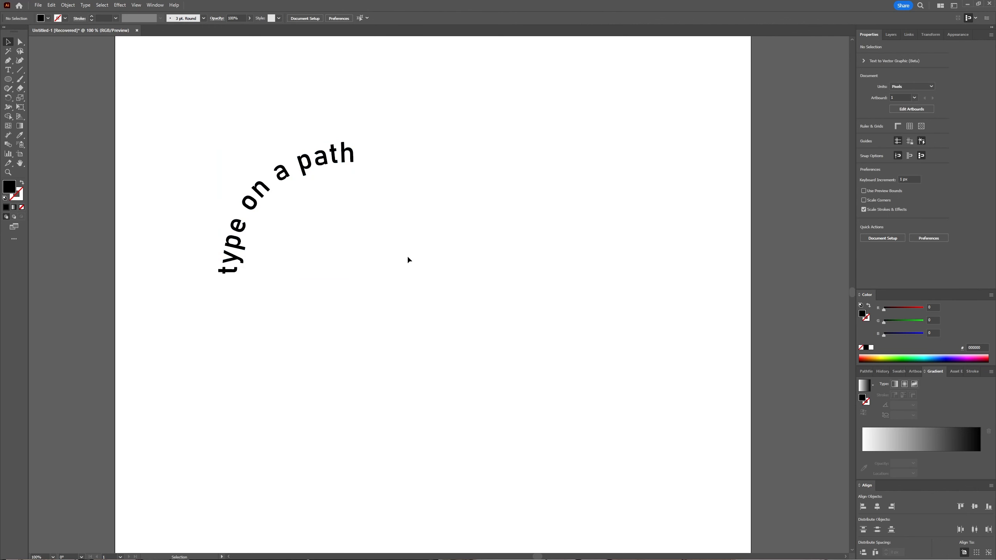